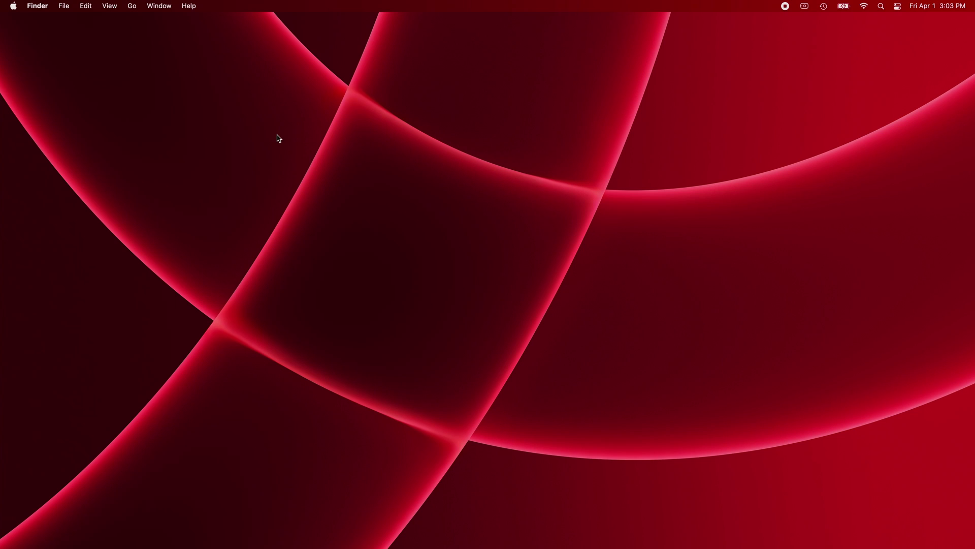
Open Network preferences and delete the Thunderbolt Ethernet Slot 6 service.
click(13, 5)
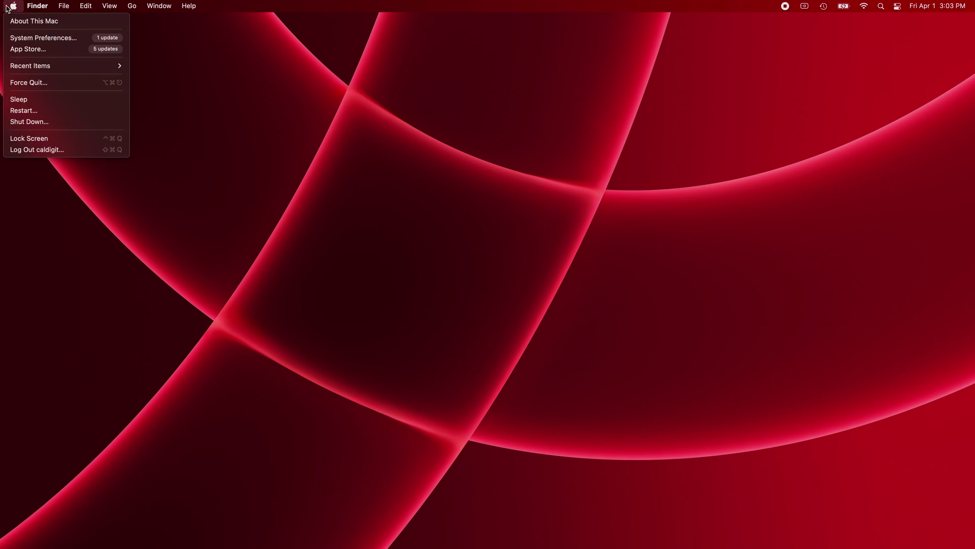
click(46, 38)
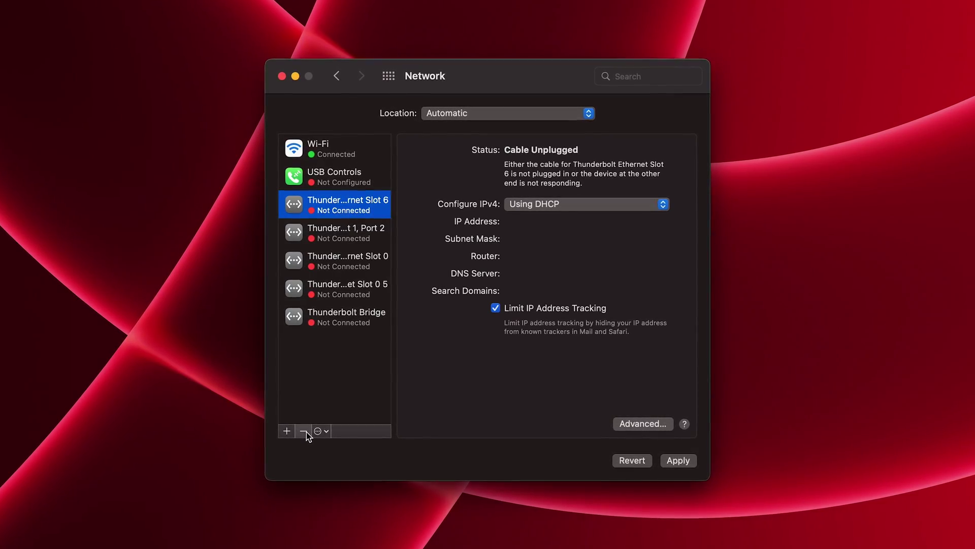
click(305, 431)
key(Return)
Delete the Thunderbolt Ethernet Slot 1, Port 2 and Slot 0 services, then apply.
click(346, 219)
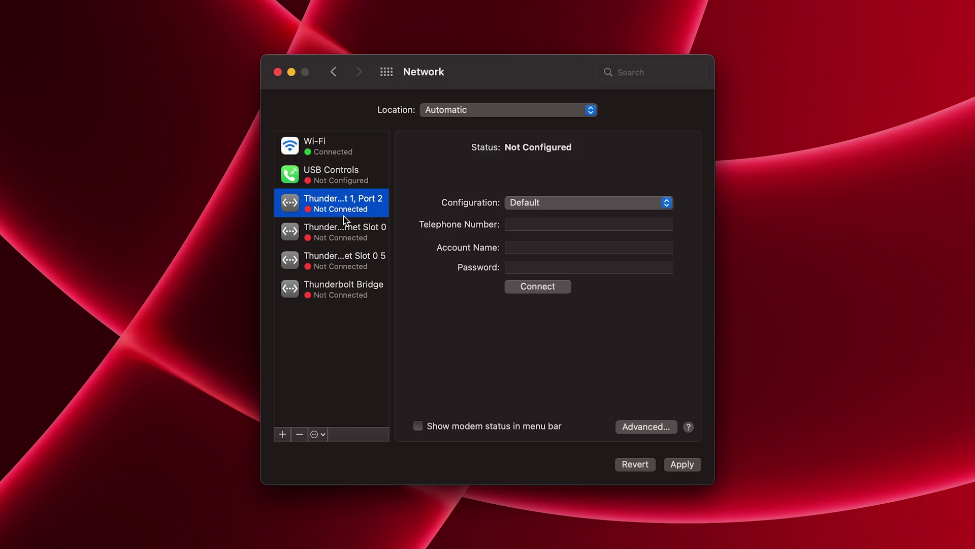
click(299, 434)
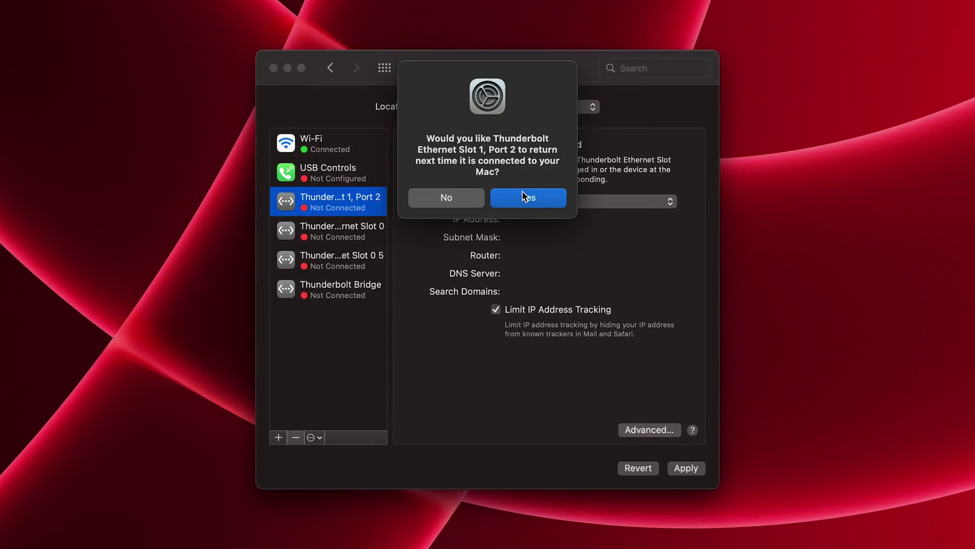
click(523, 193)
click(356, 208)
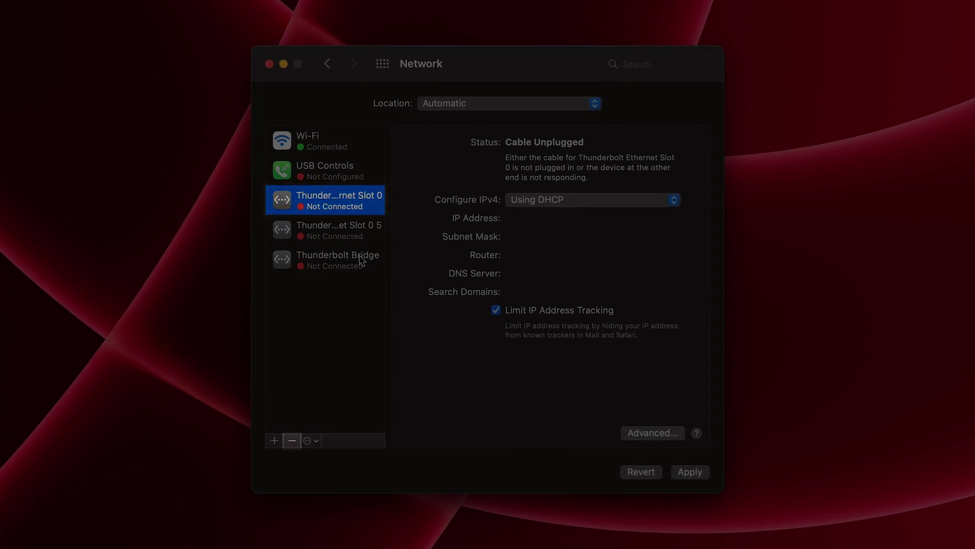
click(337, 227)
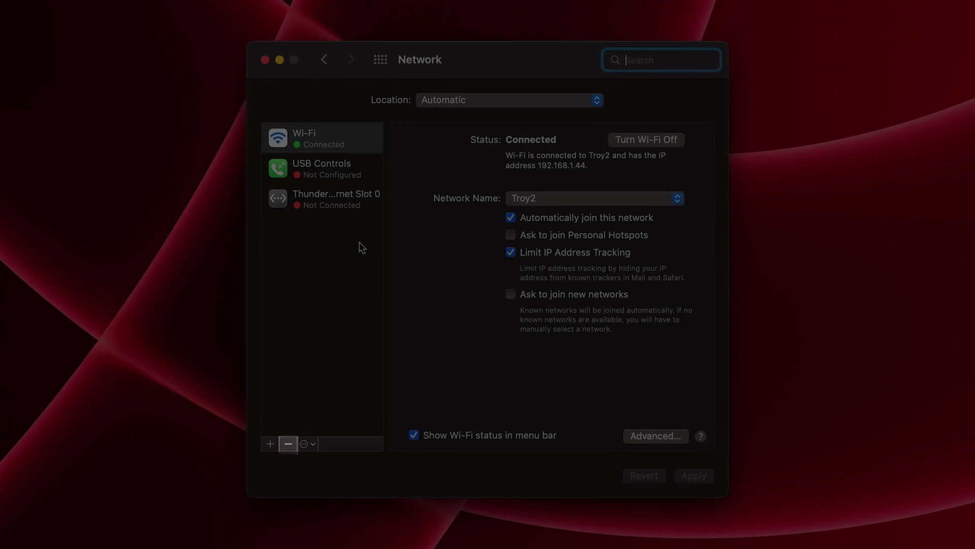
click(337, 199)
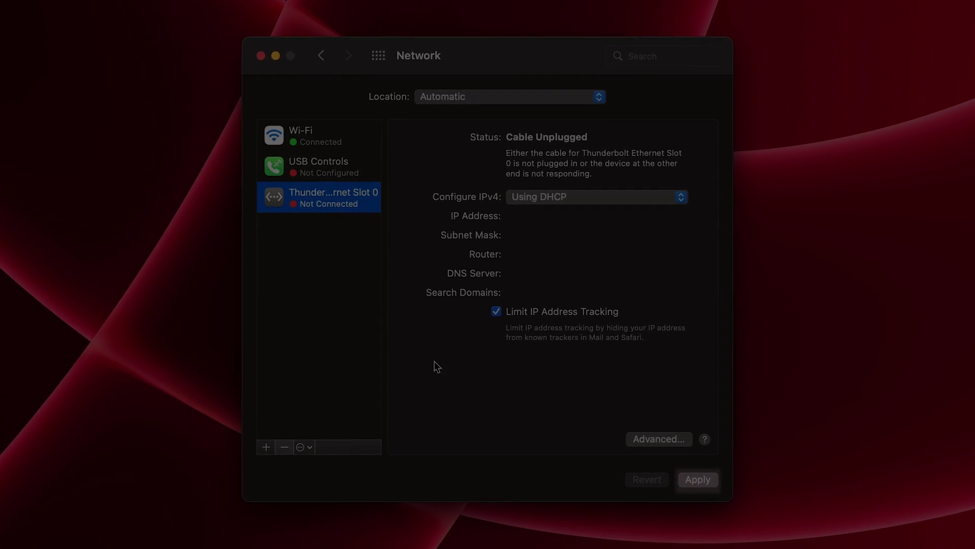
key(BackSpace)
click(528, 183)
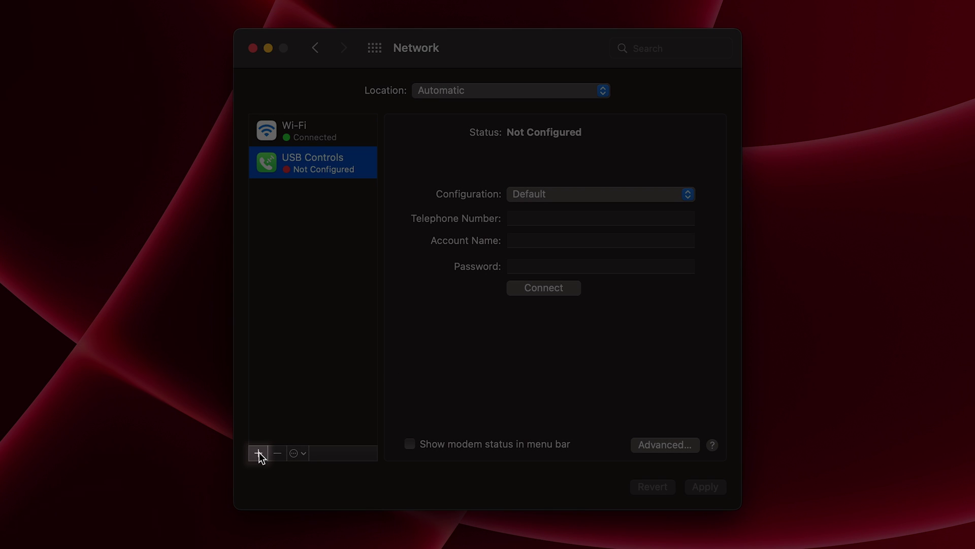
Add a new service on the Thunderbolt Ethernet Slot 0 interface and apply it.
click(258, 452)
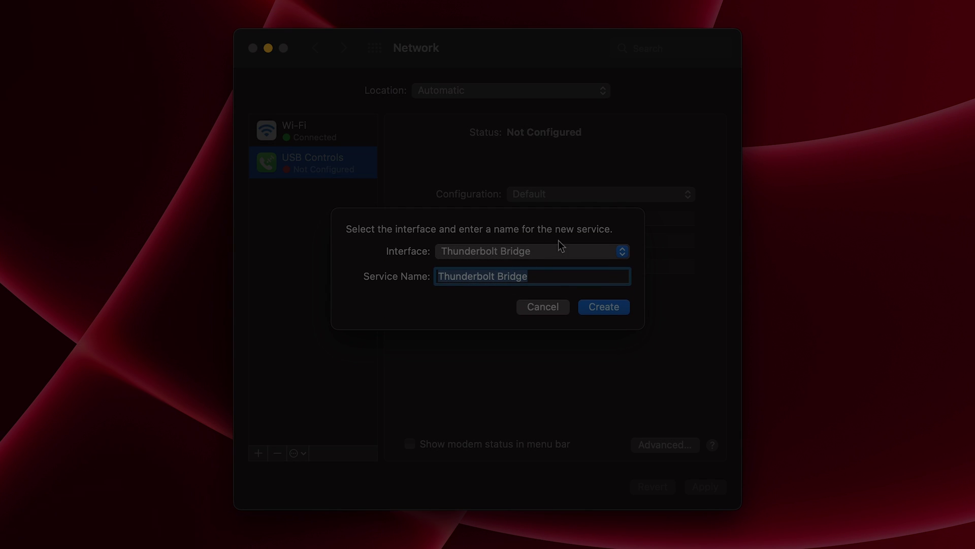
click(529, 258)
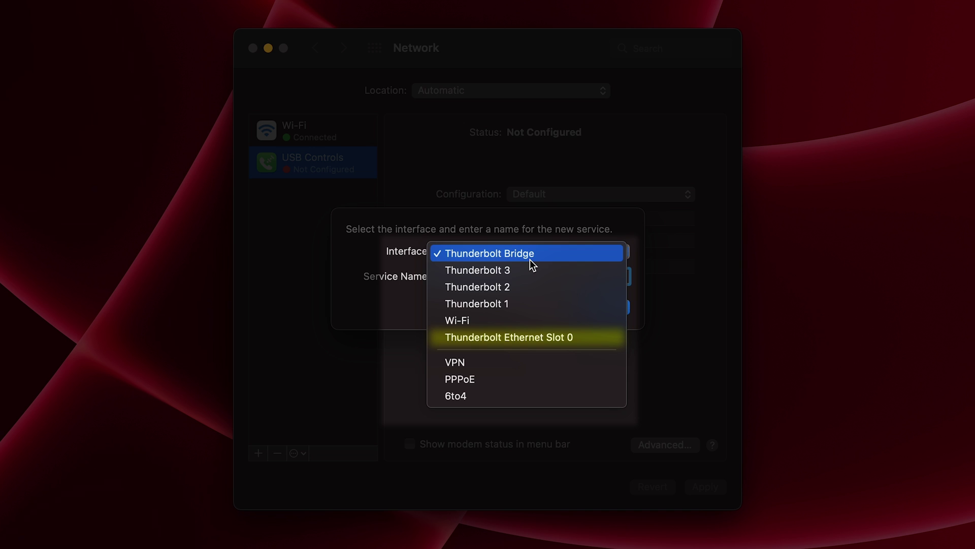
click(495, 337)
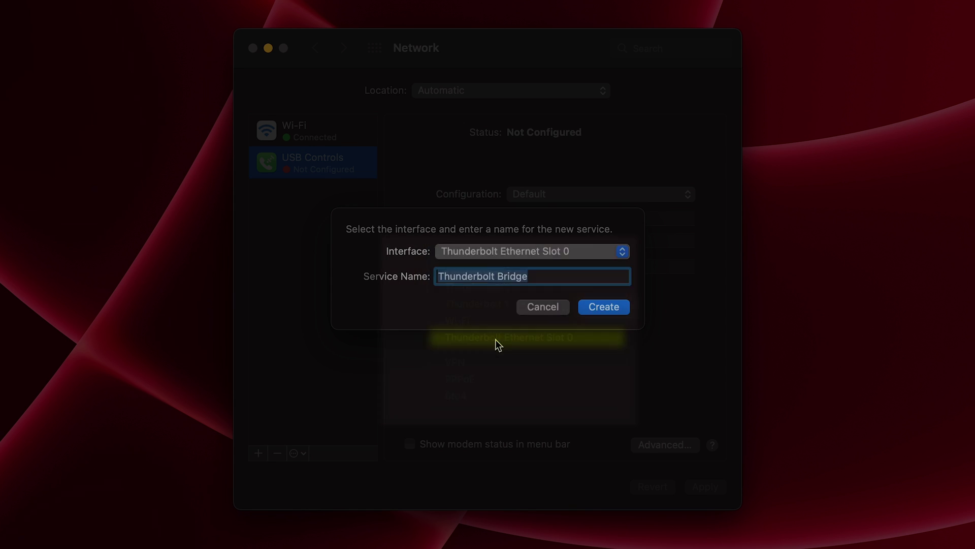
click(602, 306)
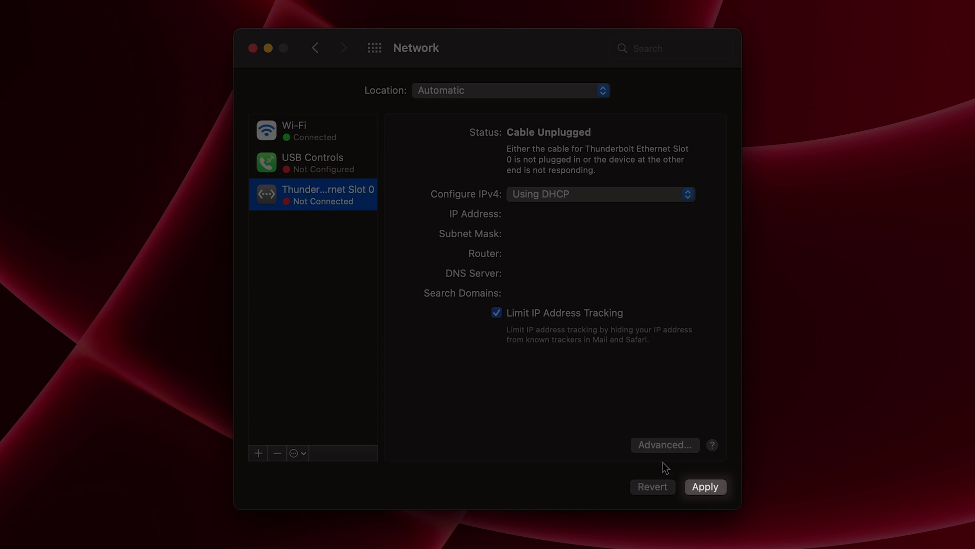
click(694, 487)
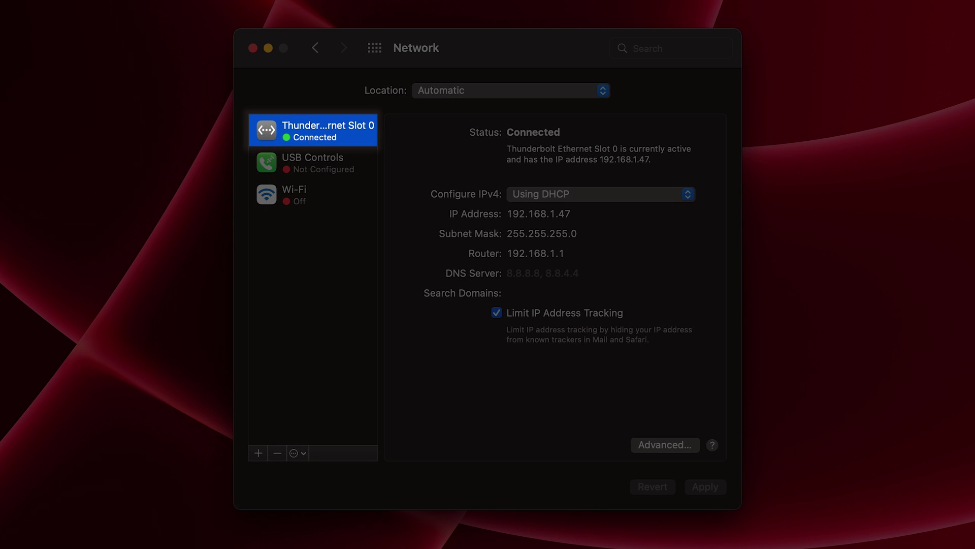
Set the Ethernet hardware to Manual, 100baseTX speed, full-duplex, flow-control duplex, and confirm.
click(648, 443)
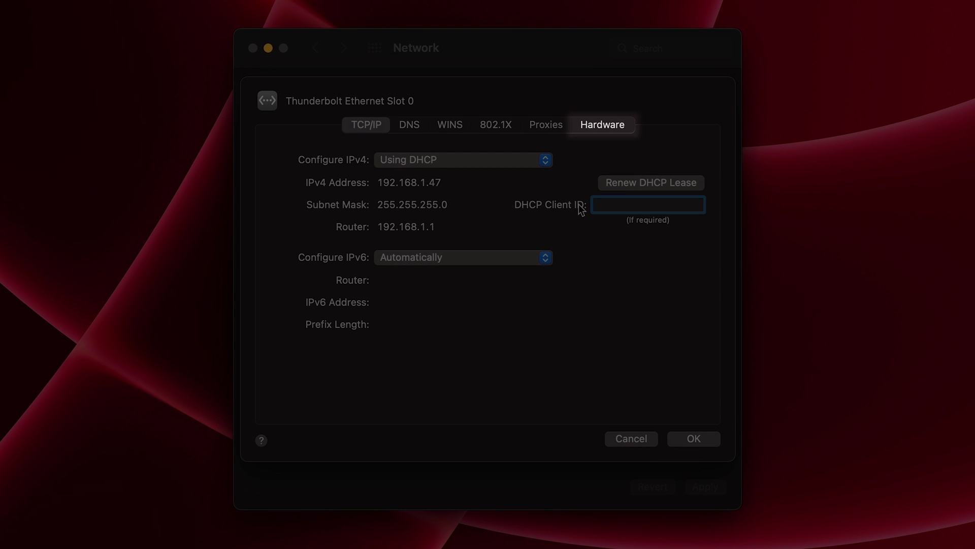
click(606, 124)
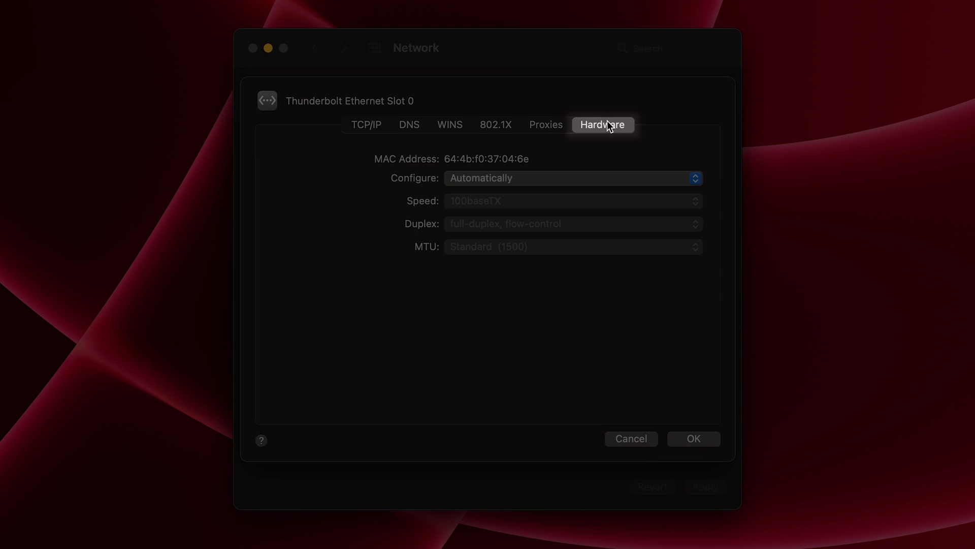
click(512, 182)
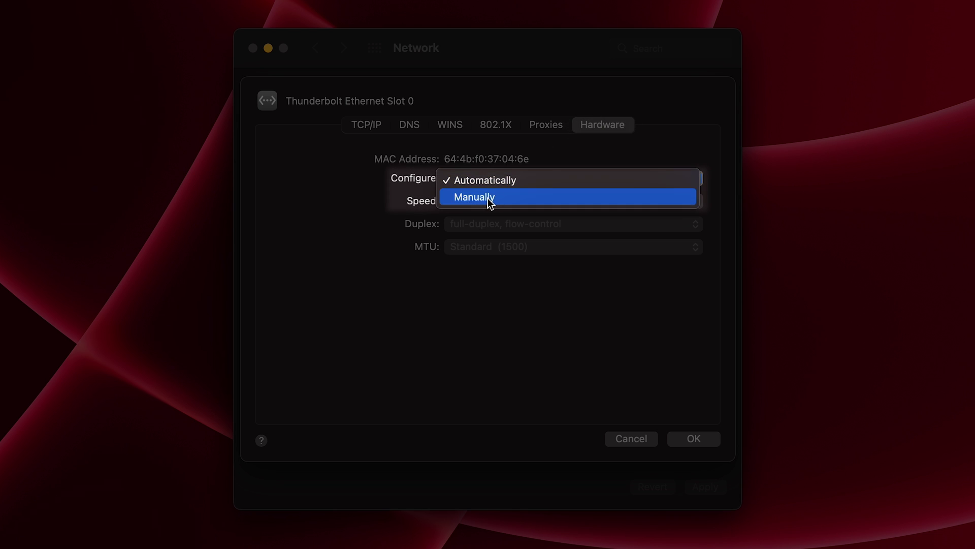
click(489, 199)
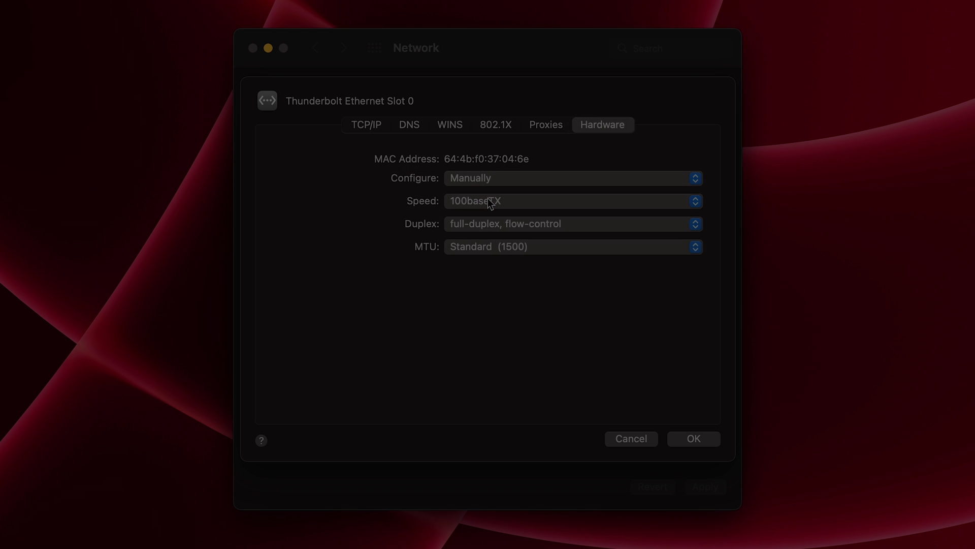
click(505, 204)
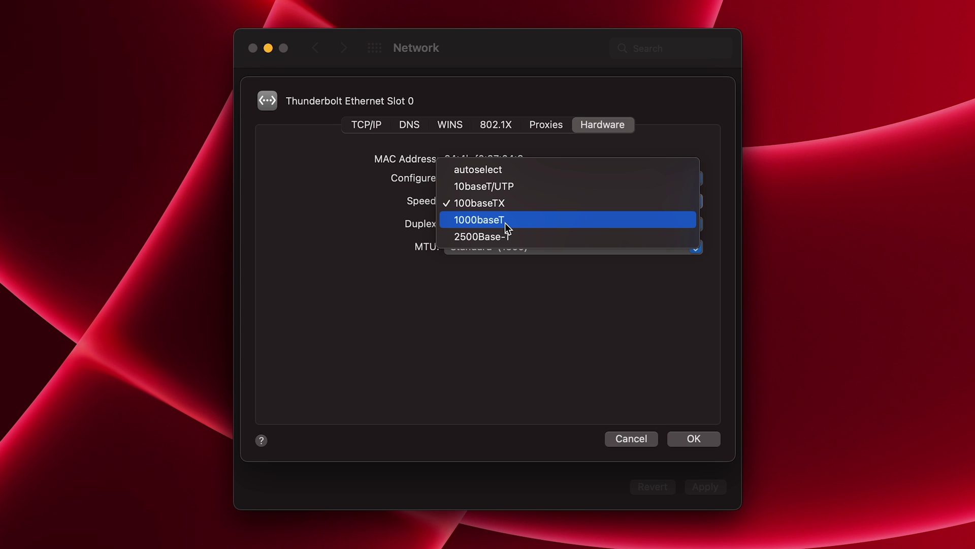
click(507, 204)
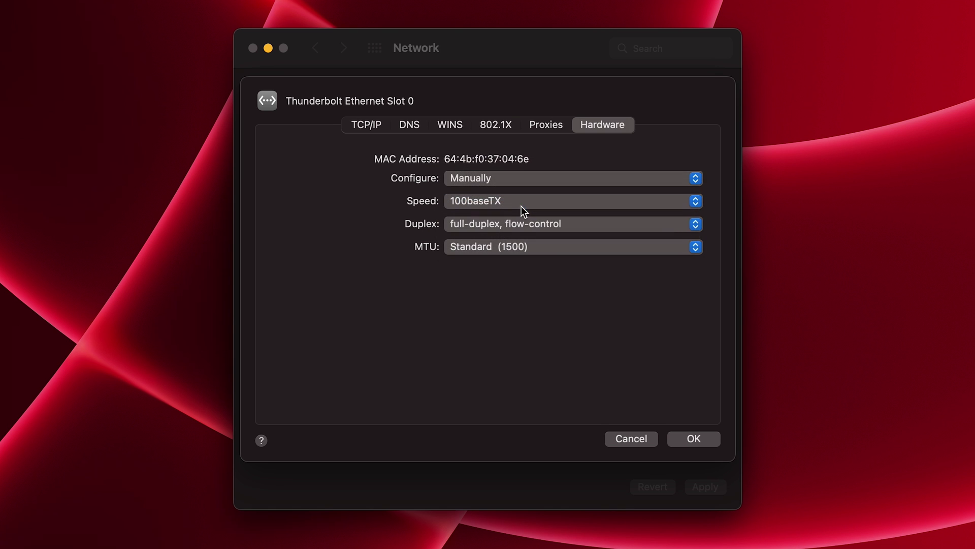
click(501, 223)
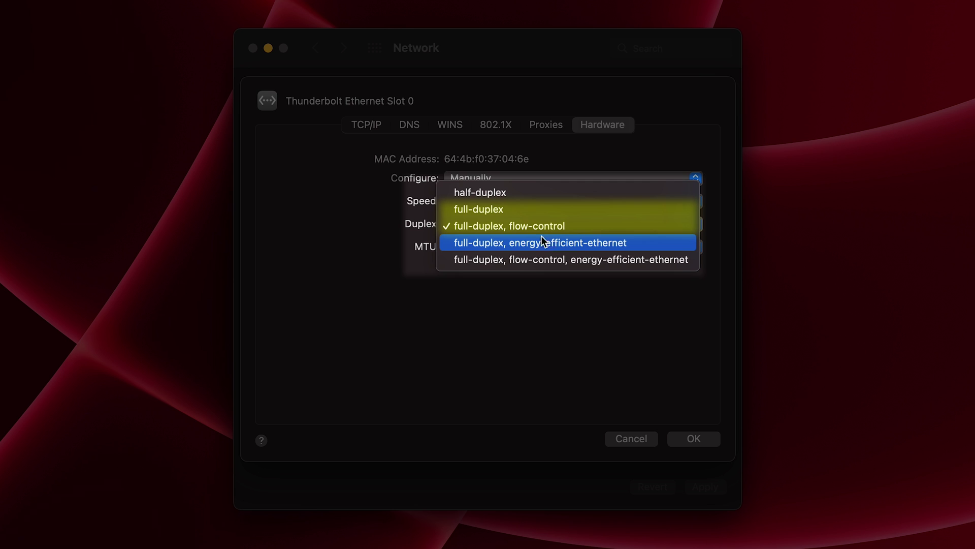
click(518, 225)
click(701, 439)
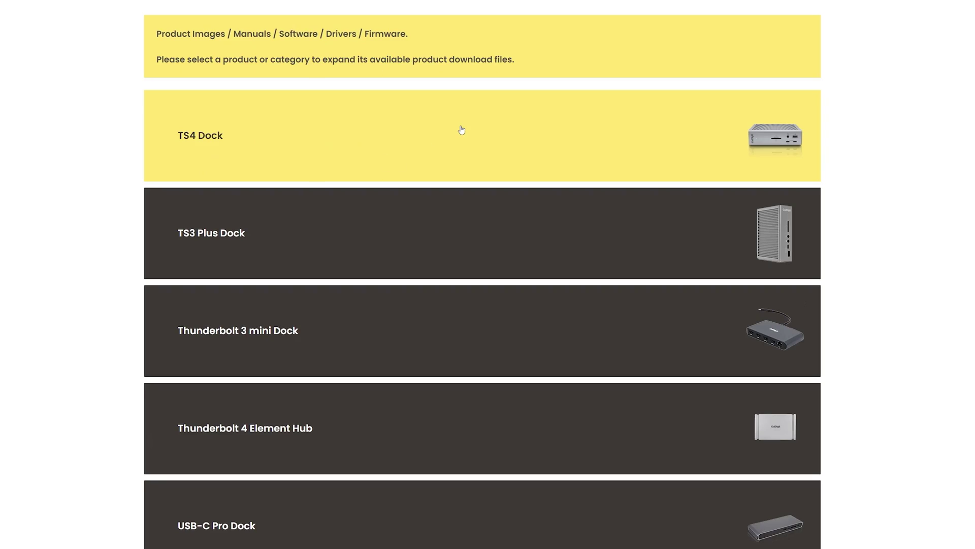
Expand the TS4 Dock row to reveal its manuals, drivers and downloads.
click(461, 130)
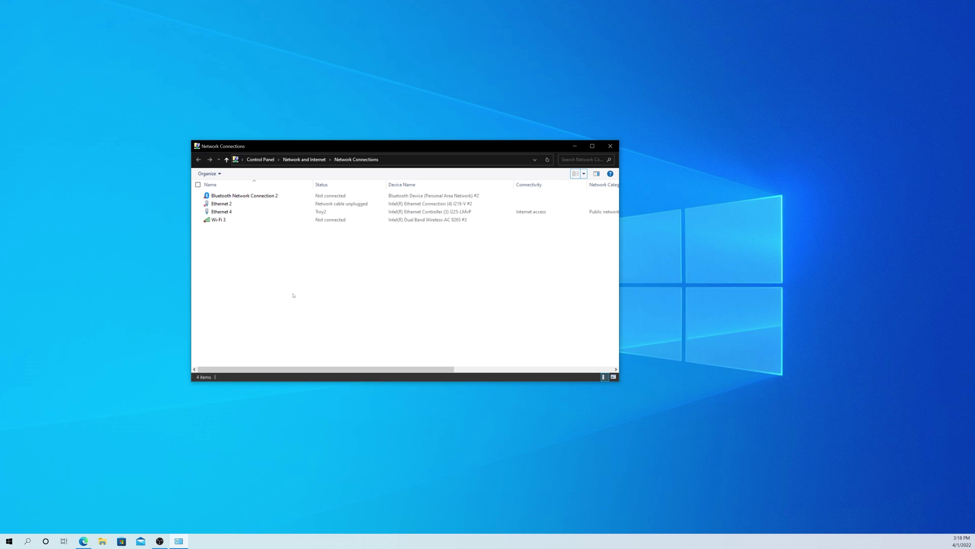
Close the current window and reopen Network Connections by searching 'network connections'.
click(610, 147)
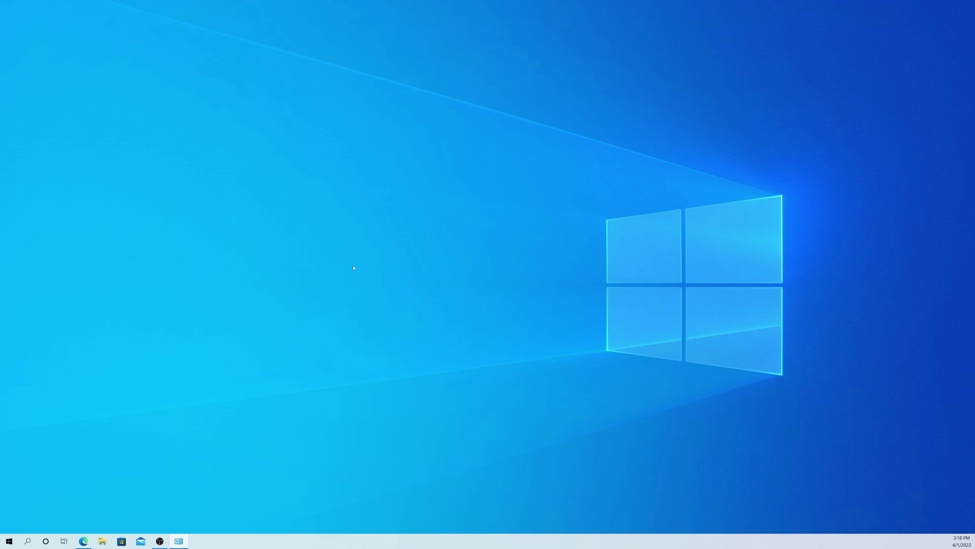
click(36, 542)
text(network)
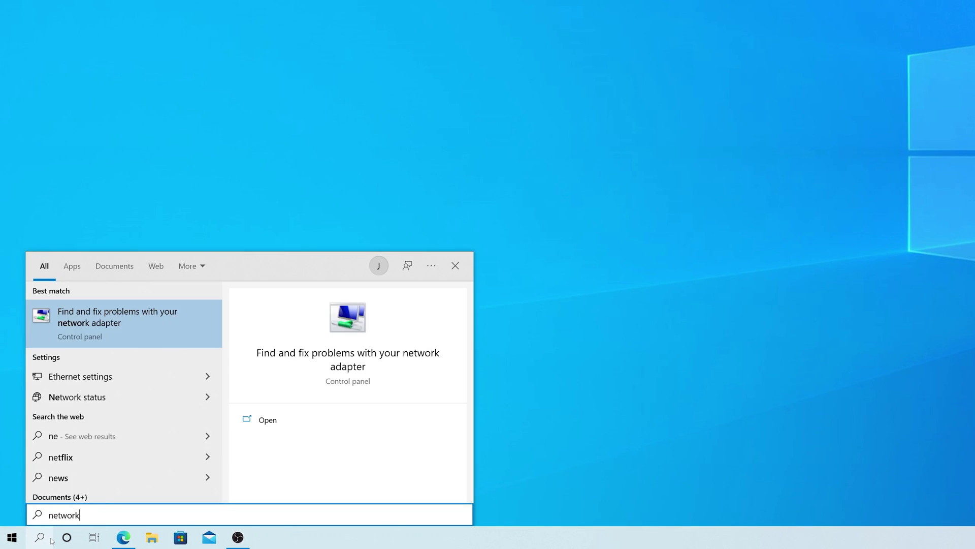
text( connections)
key(Return)
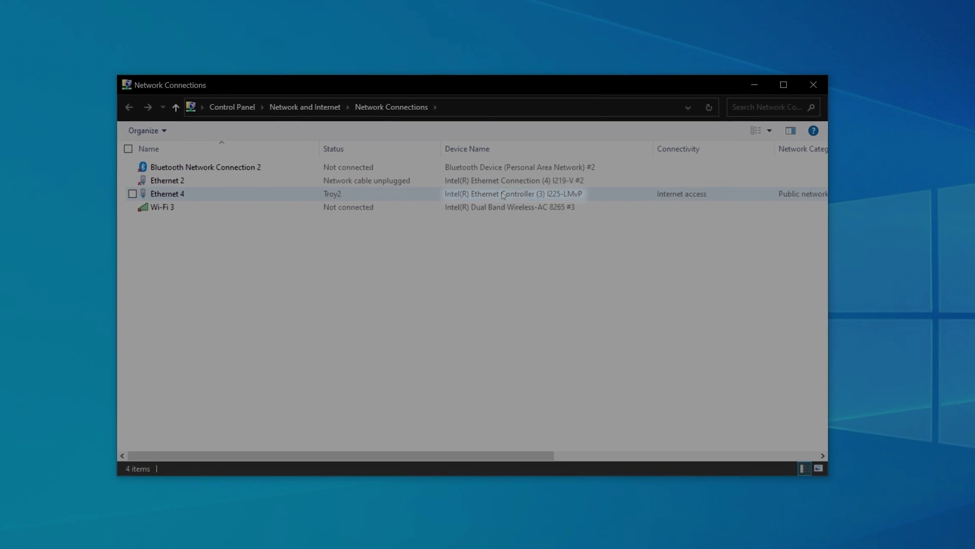
Set Energy Efficient Ethernet to Off in the Ethernet 4 adapter's advanced properties.
right_click(409, 198)
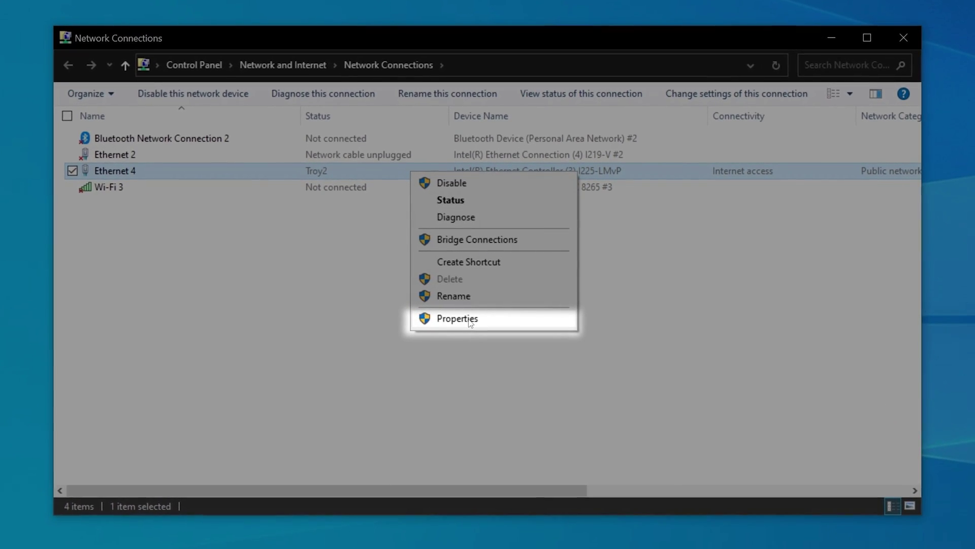
click(471, 318)
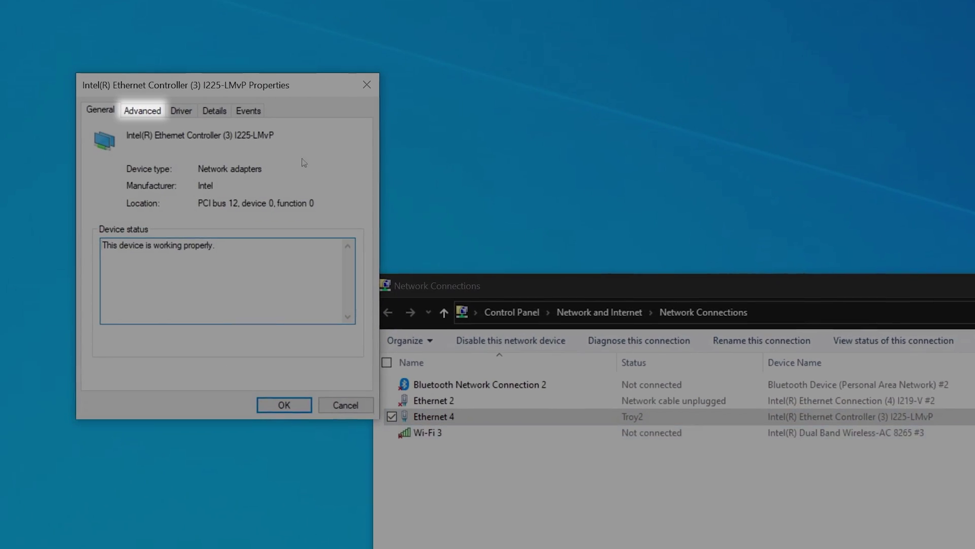
click(152, 116)
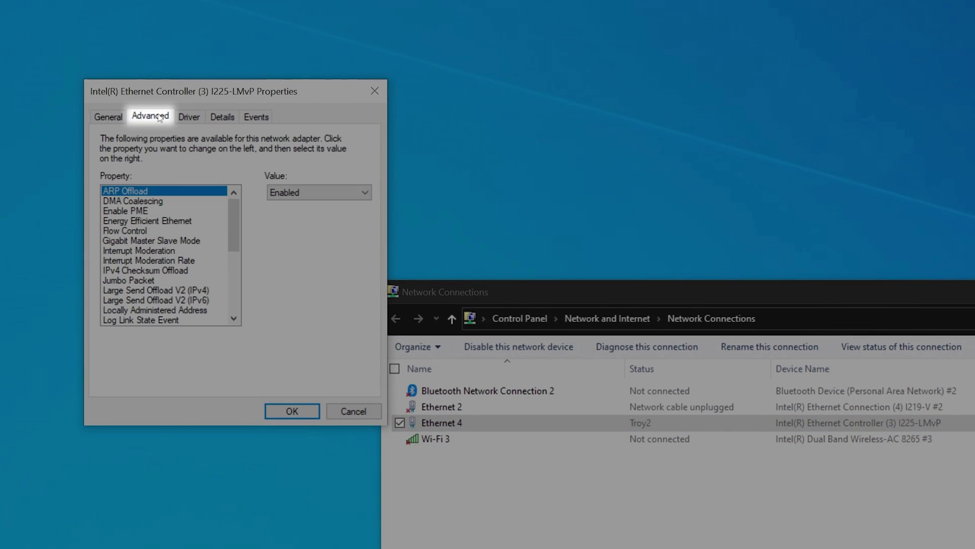
click(148, 220)
click(325, 192)
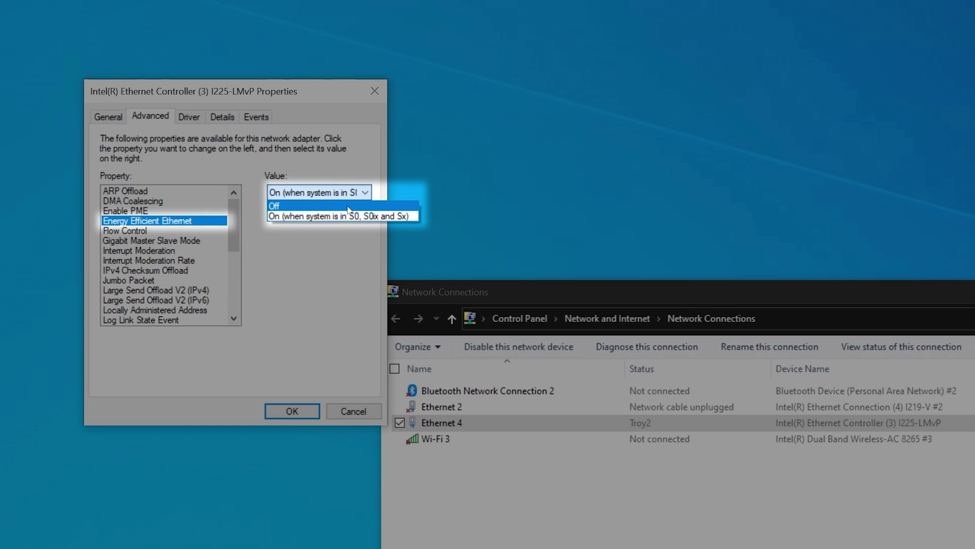
click(349, 206)
click(297, 411)
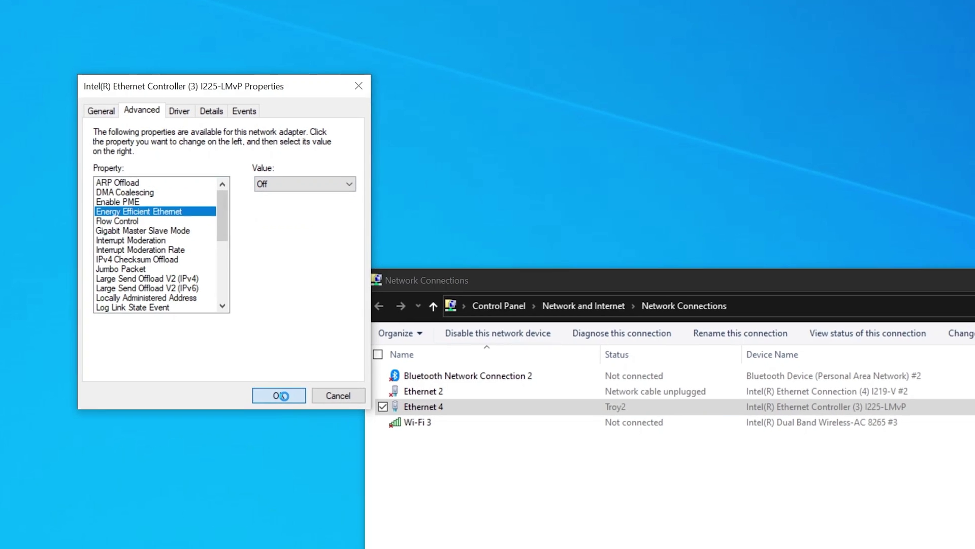